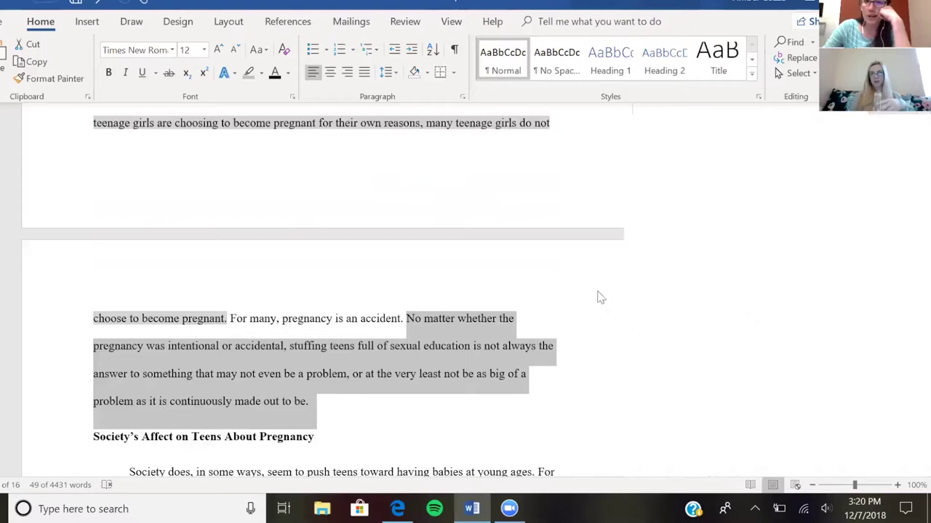
Review the highlighted passage on teens choosing pregnancy together with the opening of the "Society's Affect on Teens About Pregnancy" section.
left_click(560, 191)
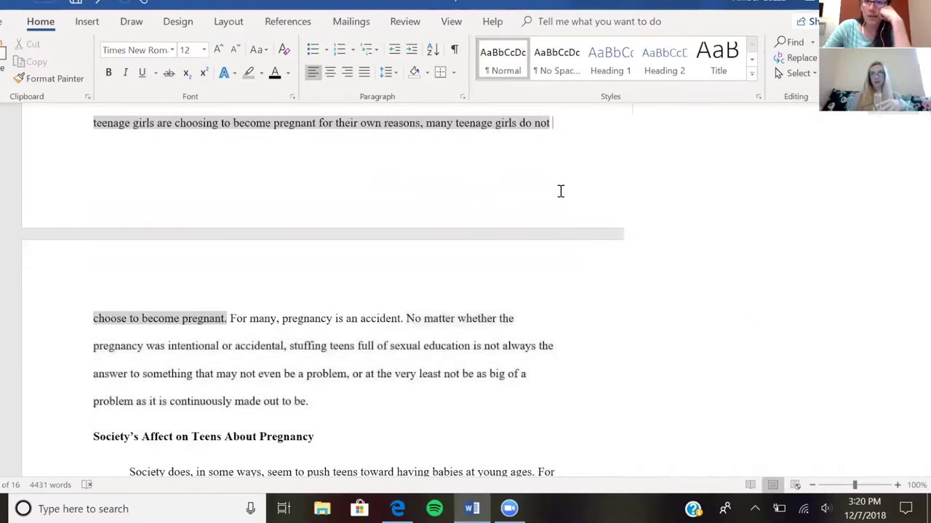
scroll(560, 192, "up", 3)
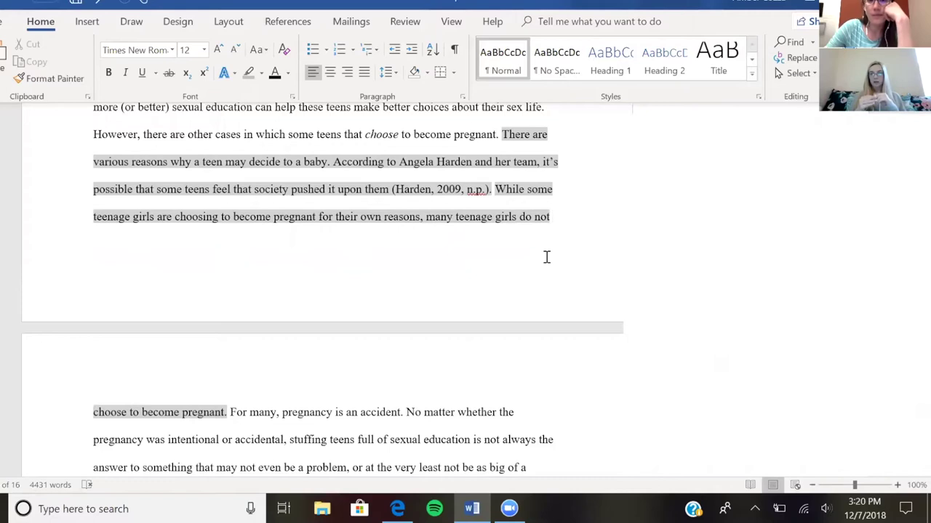
scroll(547, 257, "down", 3)
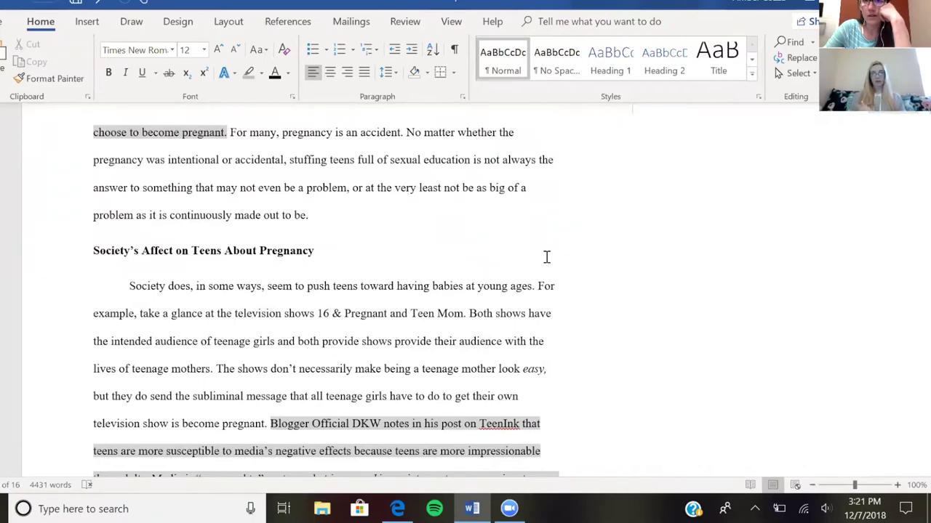
scroll(547, 256, "down", 2)
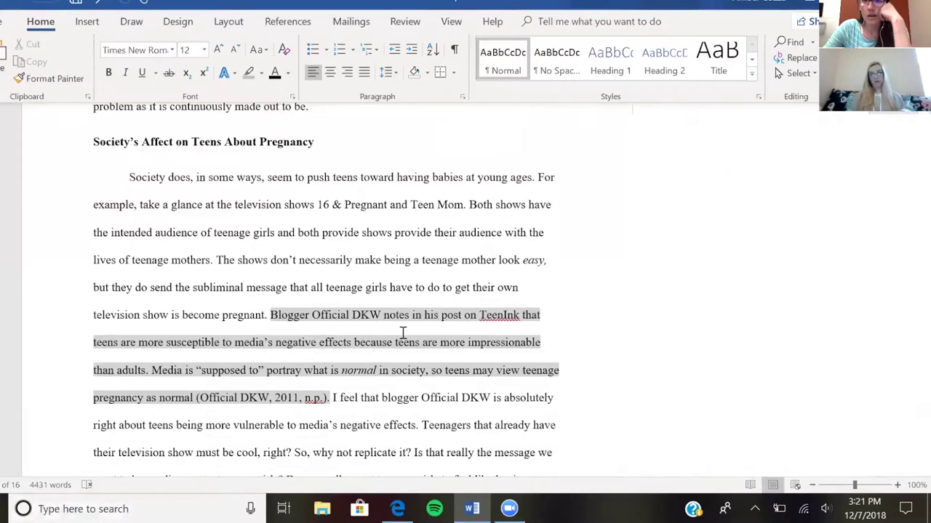
scroll(402, 333, "up", 1)
scroll(402, 333, "up", 2)
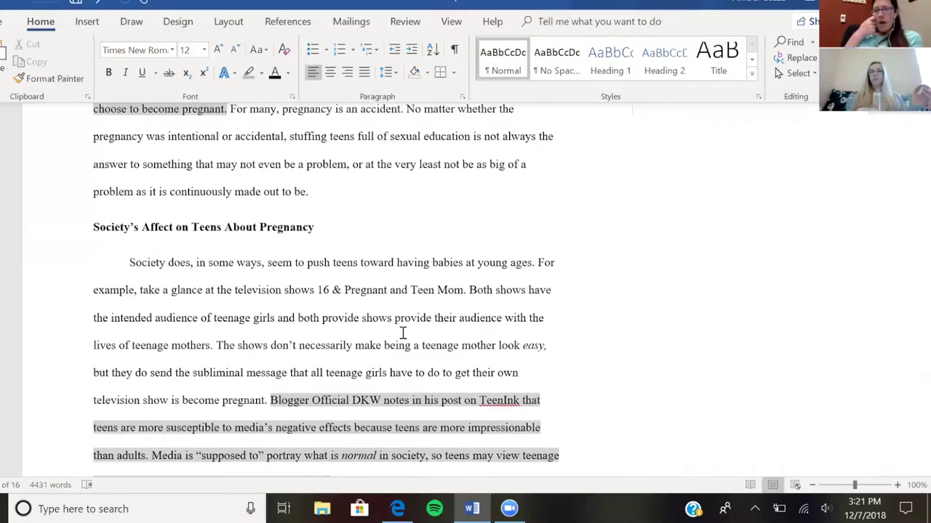
scroll(402, 334, "up", 2)
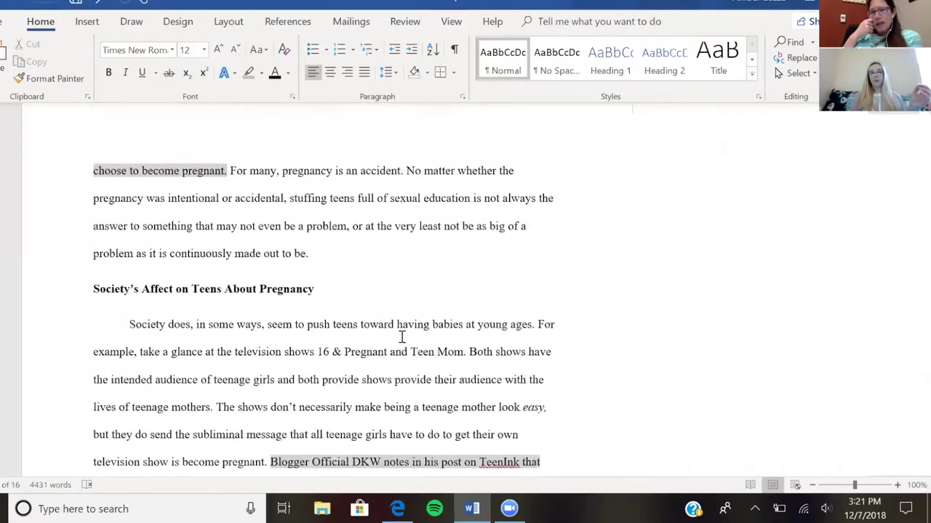
scroll(402, 336, "up", 5)
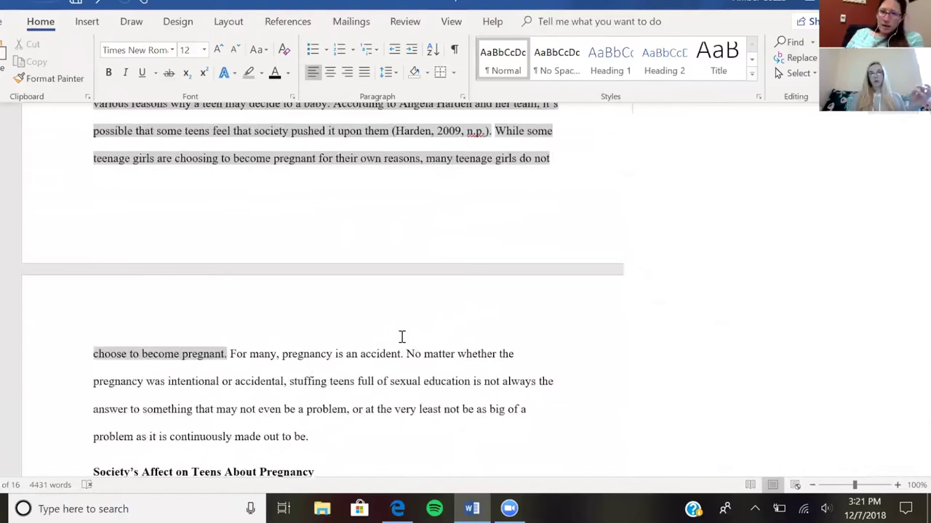
scroll(402, 336, "up", 1)
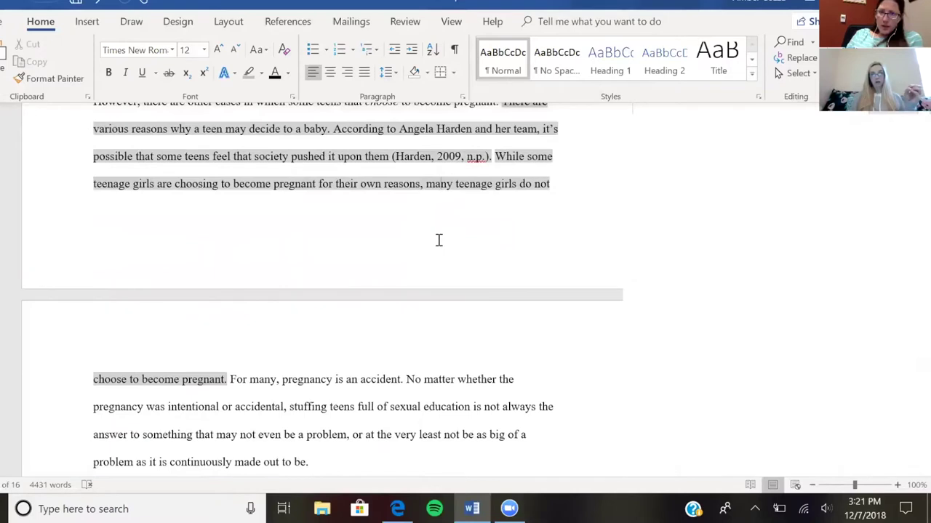
Examine how the essay moves from the accidental-pregnancy sentences through the media section to the paragraph following "Create a Title for This".
scroll(438, 240, "down", 1)
scroll(438, 240, "down", 3)
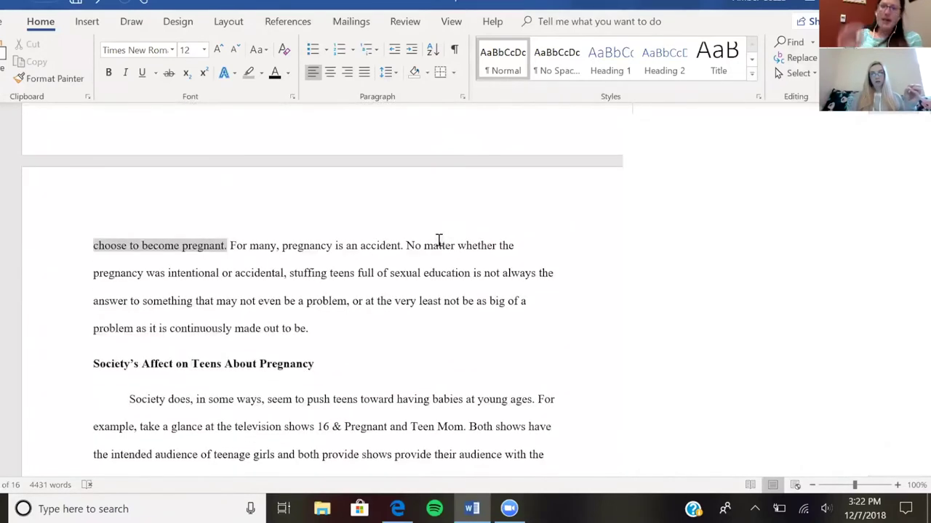
scroll(439, 231, "down", 2)
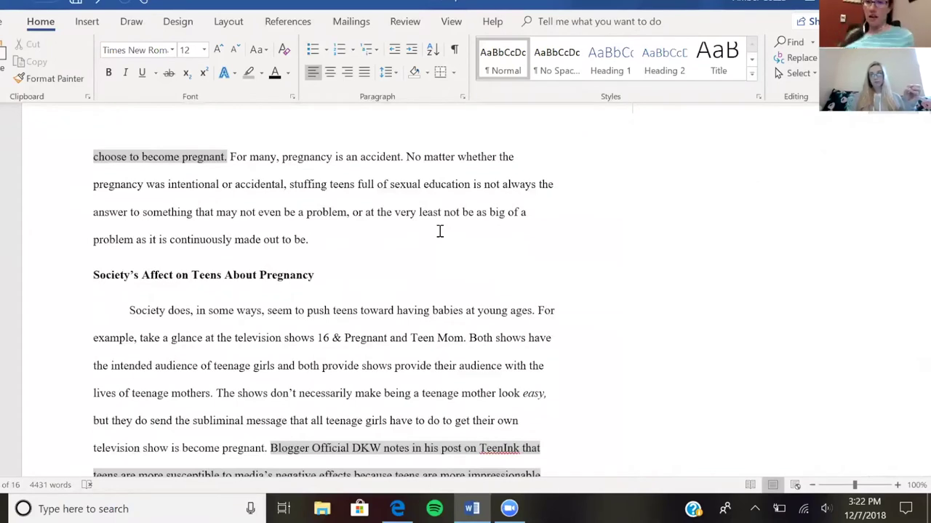
scroll(439, 231, "down", 2)
scroll(439, 225, "down", 10)
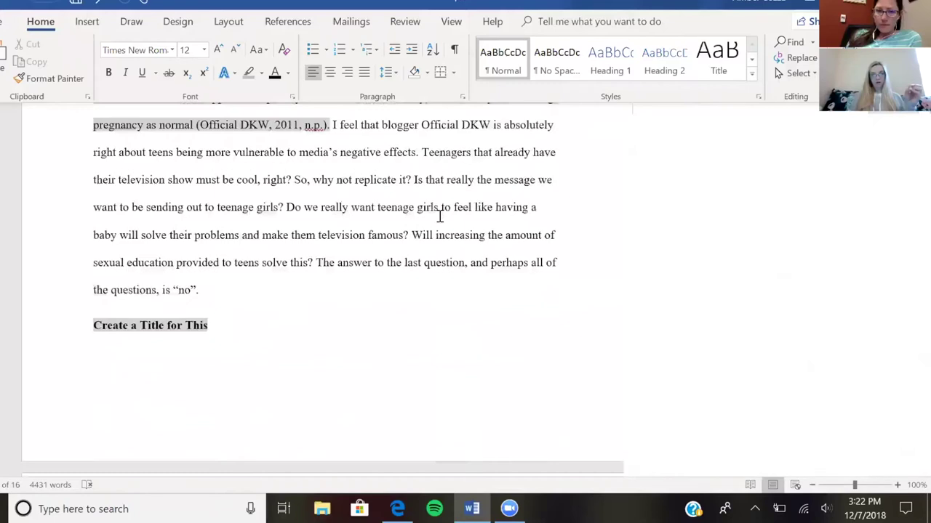
scroll(439, 216, "up", 15)
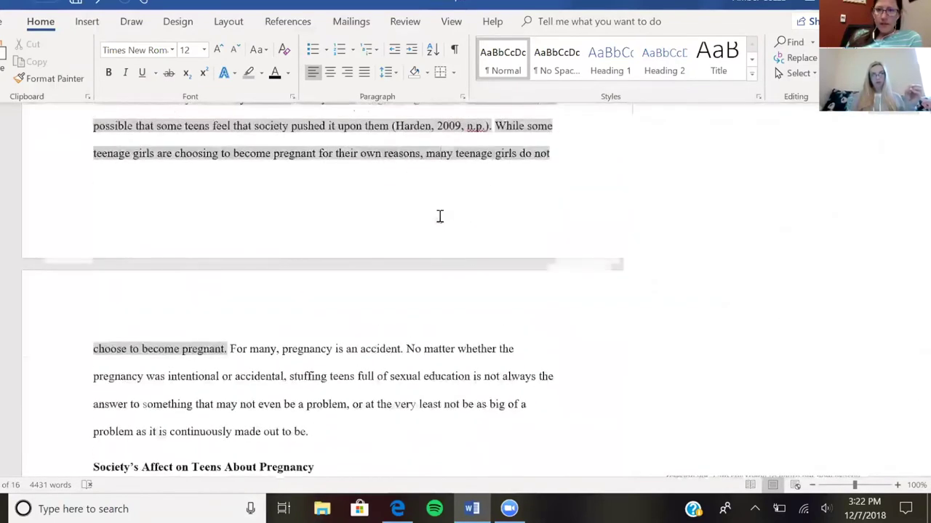
scroll(439, 216, "up", 4)
scroll(439, 216, "down", 1)
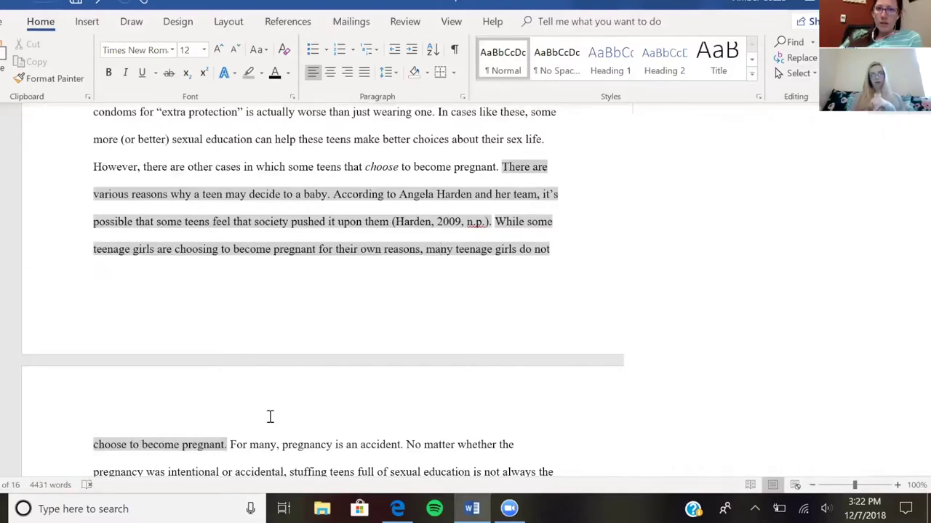
scroll(309, 320, "down", 4)
scroll(308, 319, "down", 10)
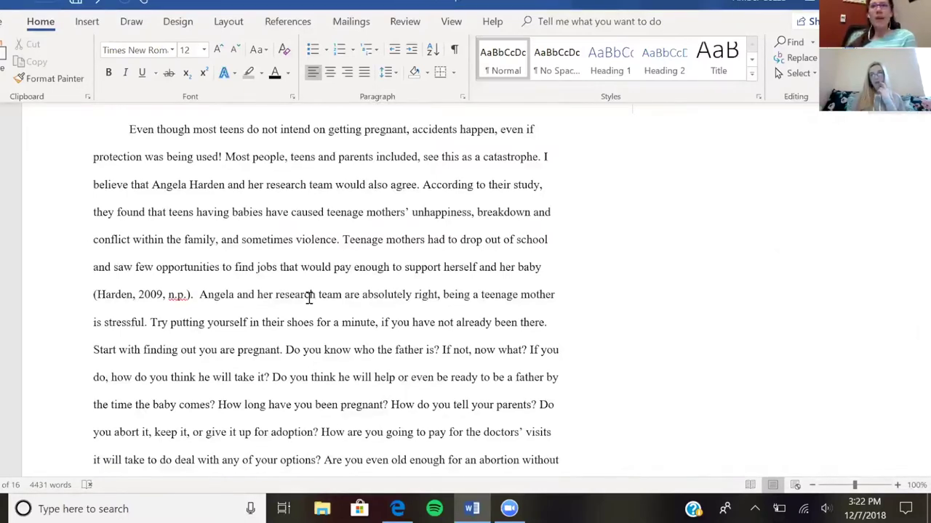
Delete the phrase "for their own reasons" from the highlighted sentence beginning "While some teenage girls are choosing to become pregnant".
scroll(309, 297, "up", 1)
scroll(309, 295, "up", 10)
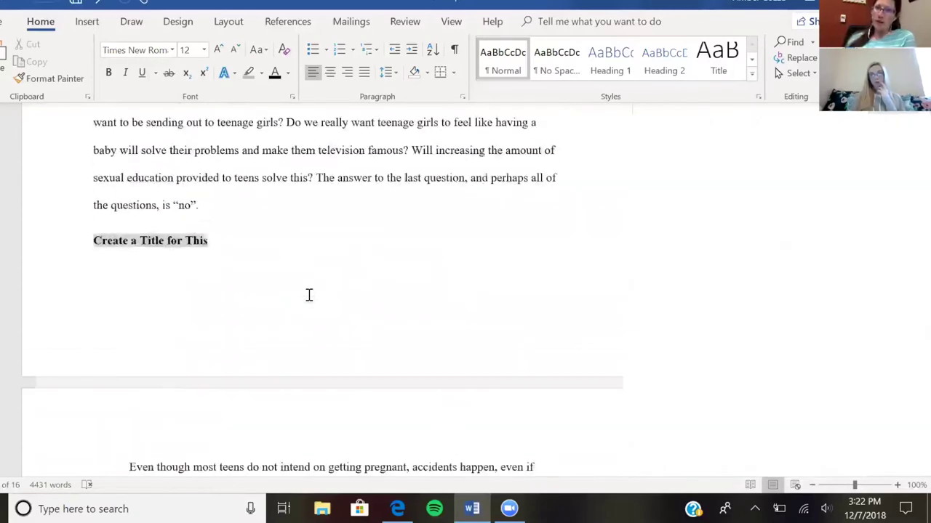
scroll(309, 294, "up", 4)
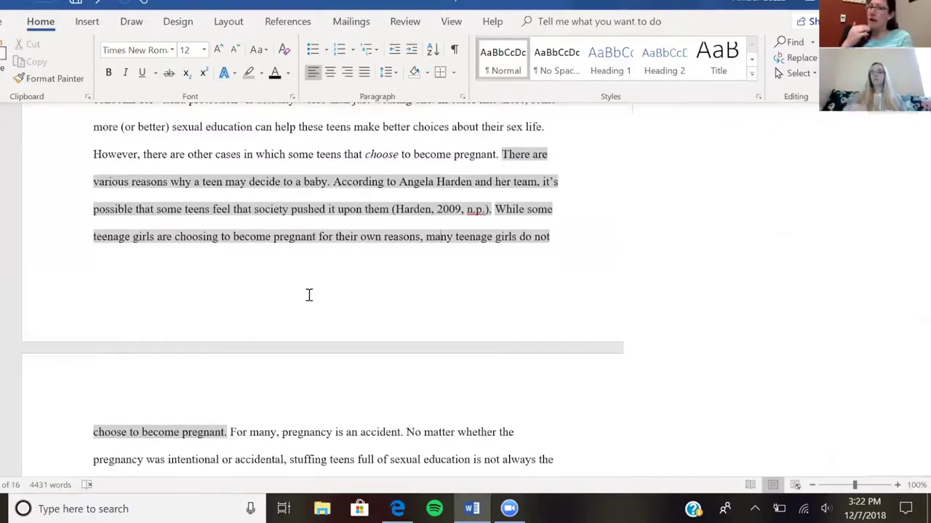
scroll(309, 294, "up", 1)
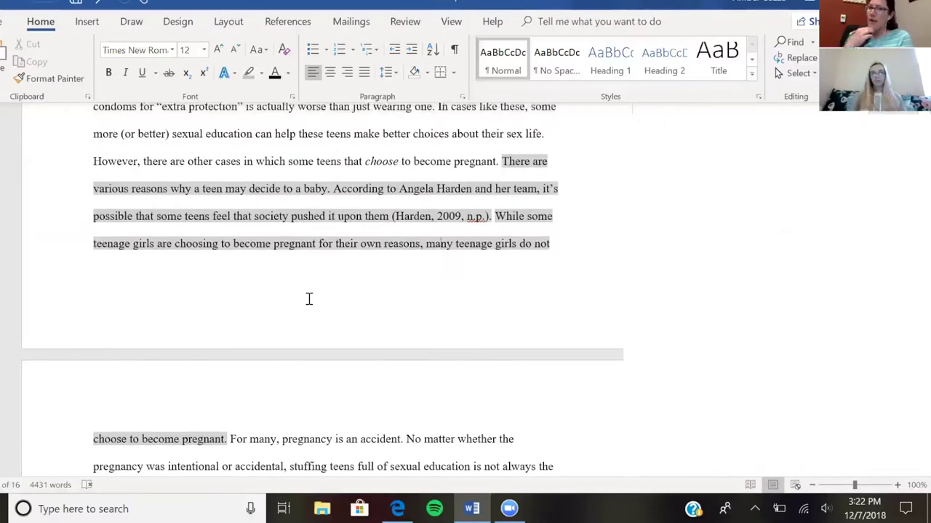
scroll(307, 301, "up", 1)
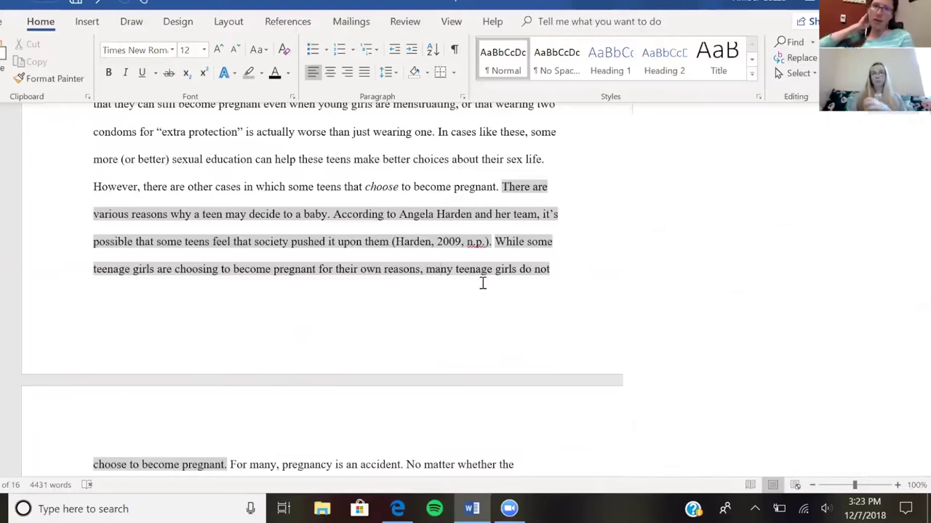
left_click(422, 270)
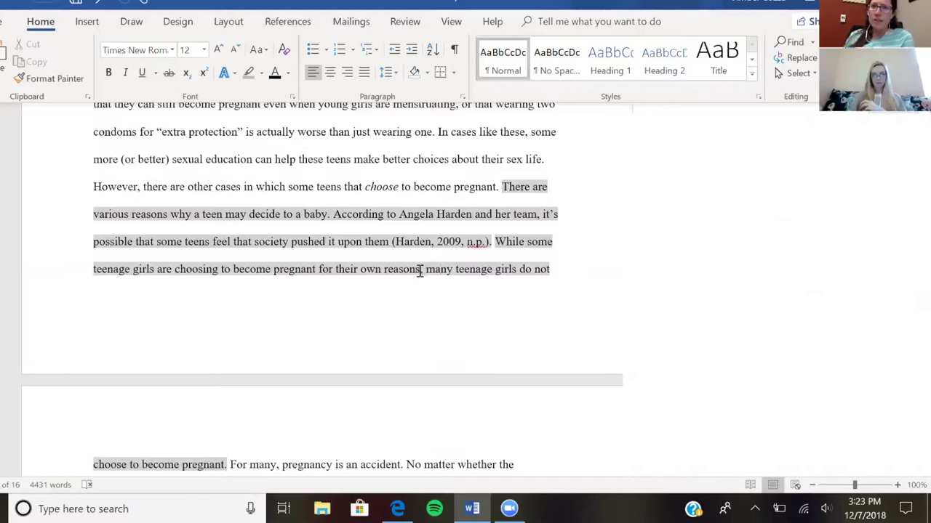
type(",")
left_click_drag(388, 272, 318, 269)
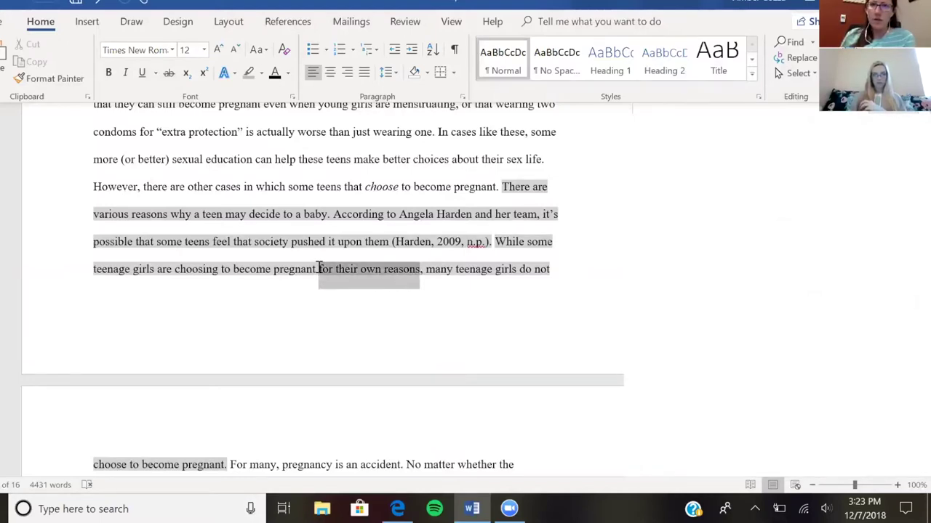
mouse_move(317, 269)
left_mouse_down()
mouse_move(273, 271)
mouse_move(319, 269)
left_mouse_up()
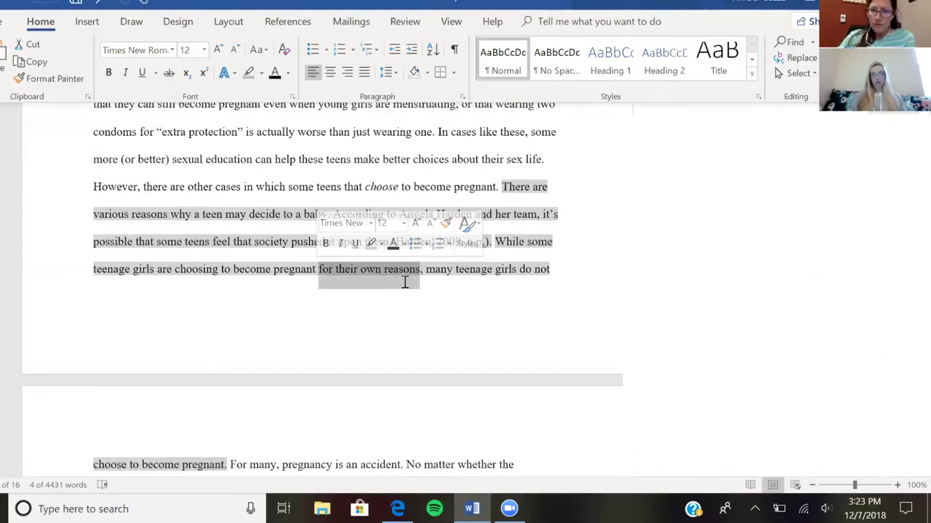
key("Delete")
Compare the shortened sentence and the section's closing lines with the start of the "Society's Affect on Teens About Pregnancy" section.
scroll(405, 276, "down", 1)
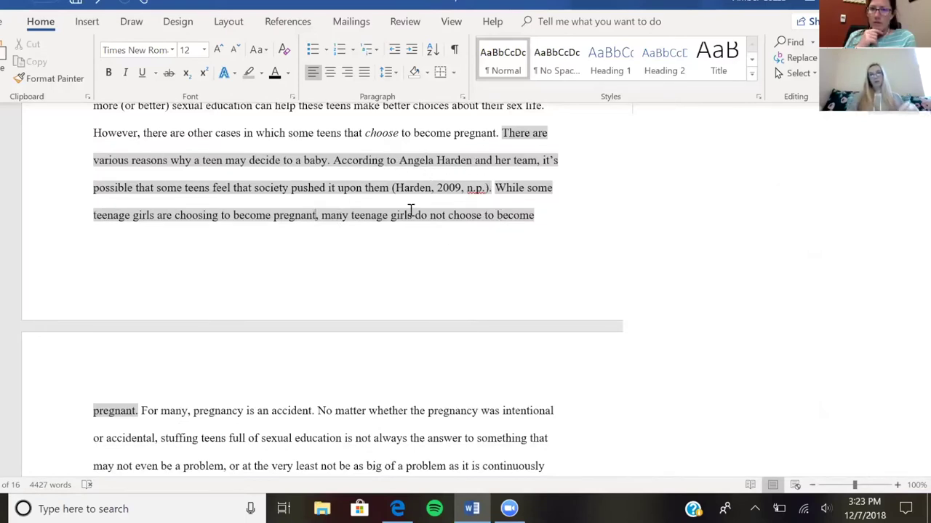
scroll(414, 203, "down", 1)
scroll(413, 200, "down", 5)
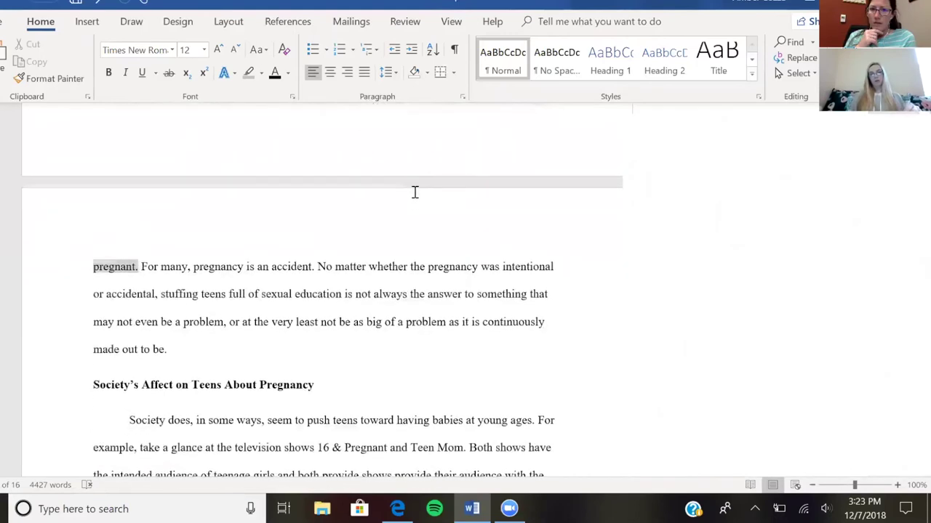
scroll(415, 191, "down", 1)
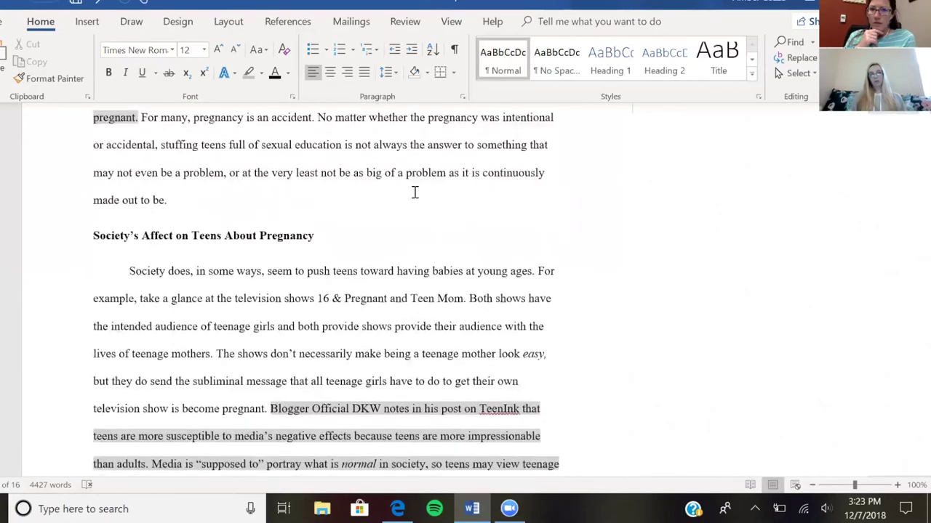
scroll(414, 192, "up", 1)
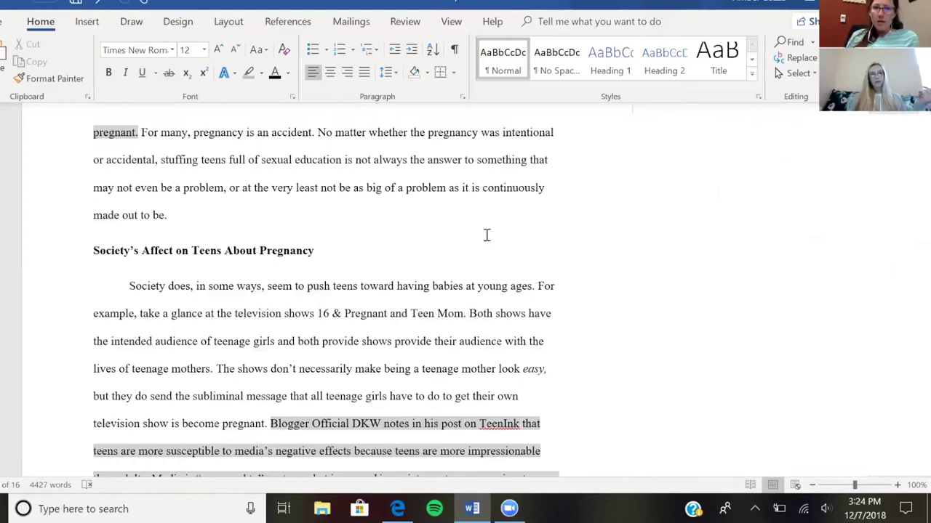
scroll(573, 247, "up", 1)
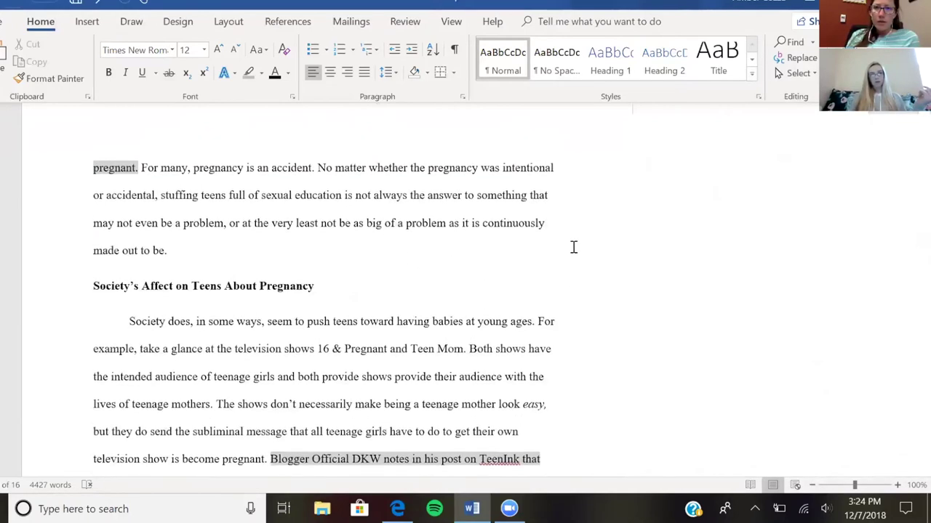
scroll(573, 247, "up", 3)
scroll(572, 247, "up", 4)
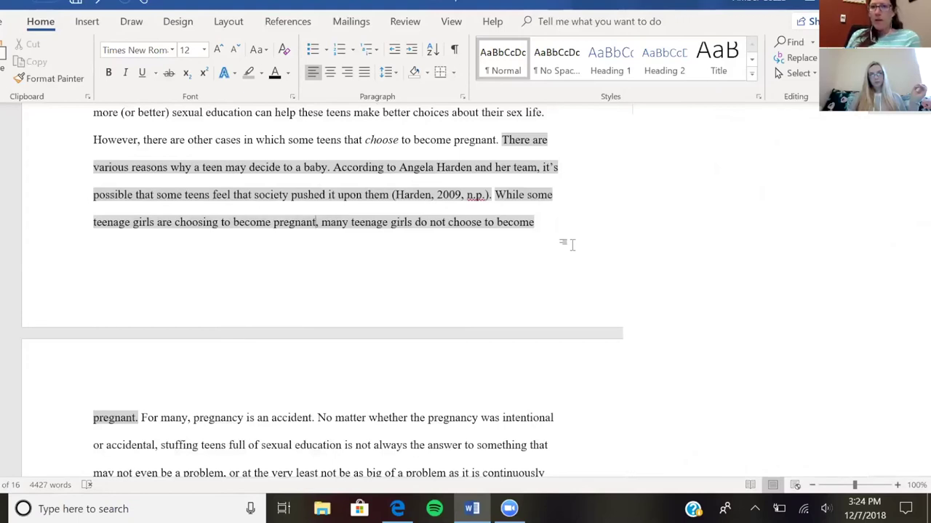
scroll(572, 245, "down", 1)
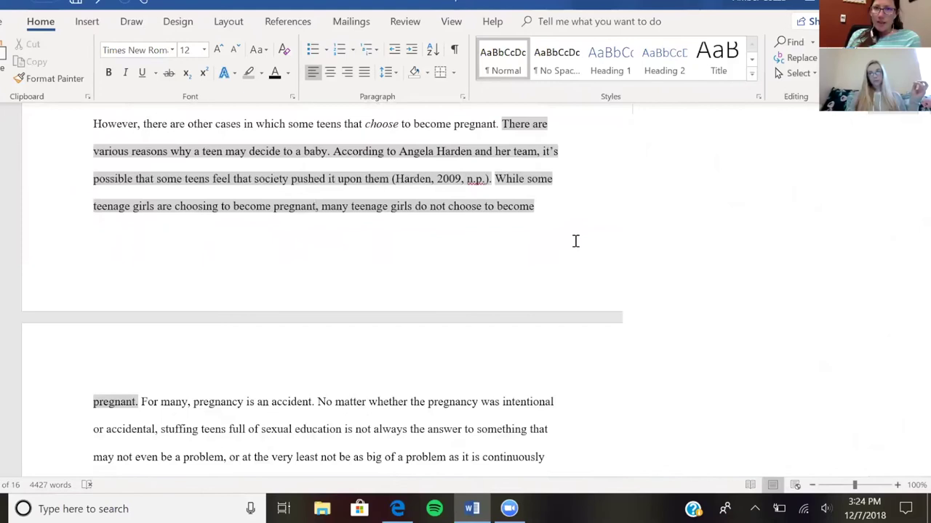
scroll(573, 244, "down", 3)
scroll(575, 241, "down", 4)
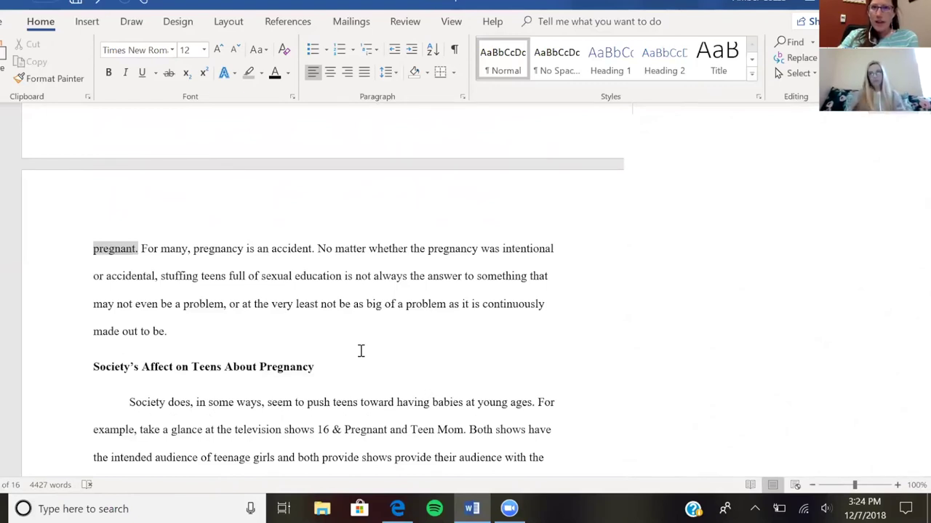
scroll(360, 351, "down", 1)
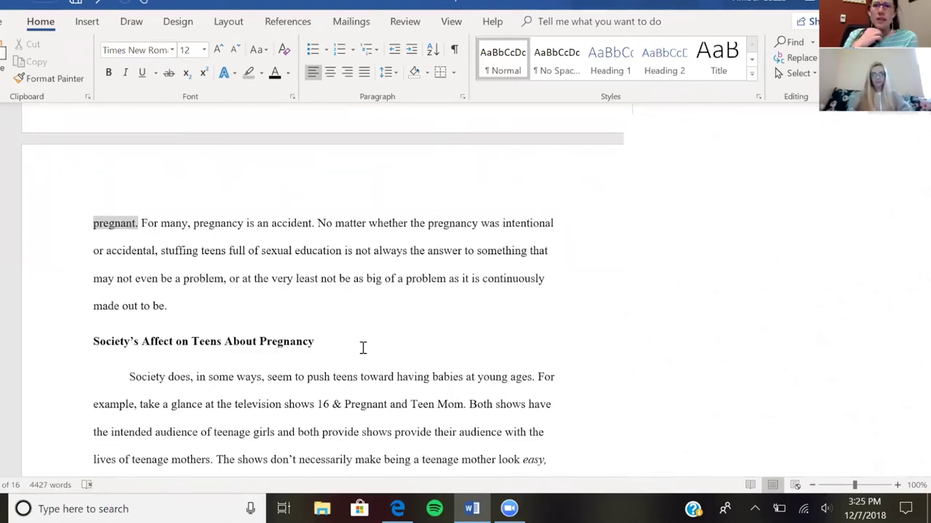
Read back through the preceding paragraph on school sexual education up to the quotations about lack of knowledge causing pregnancy.
scroll(363, 348, "up", 1)
scroll(362, 348, "up", 1)
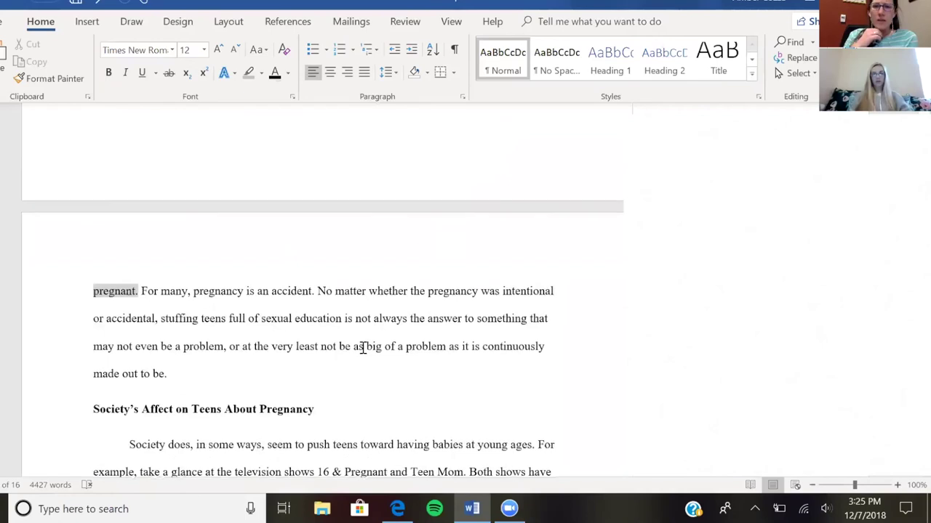
scroll(363, 348, "up", 1)
scroll(363, 348, "up", 1)
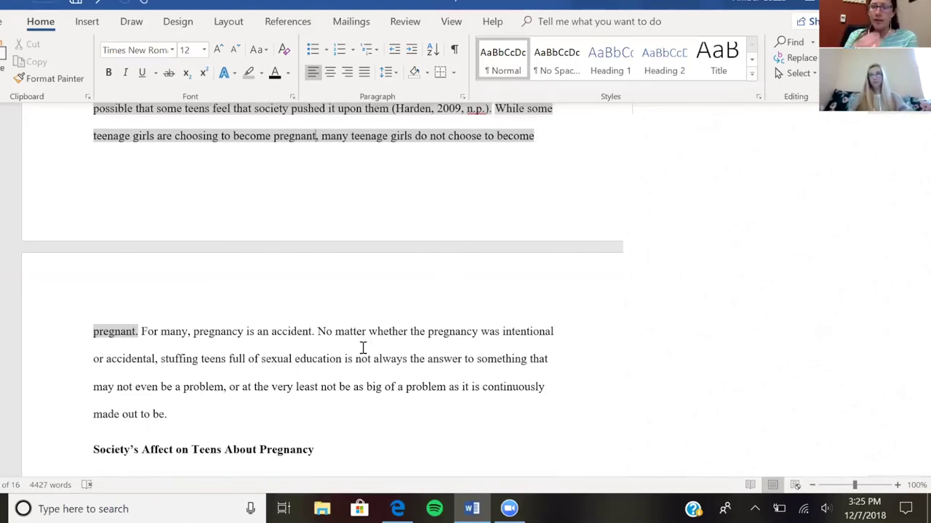
scroll(295, 209, "up", 1)
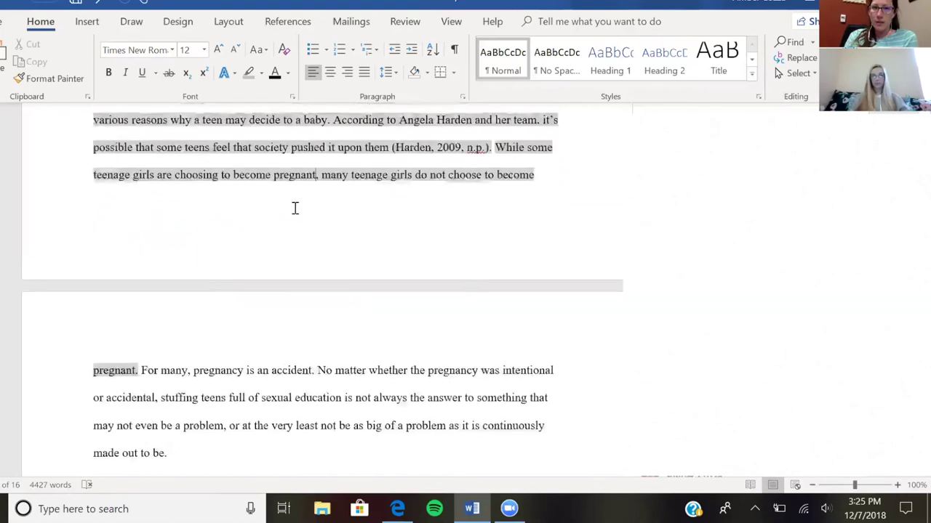
scroll(295, 209, "up", 2)
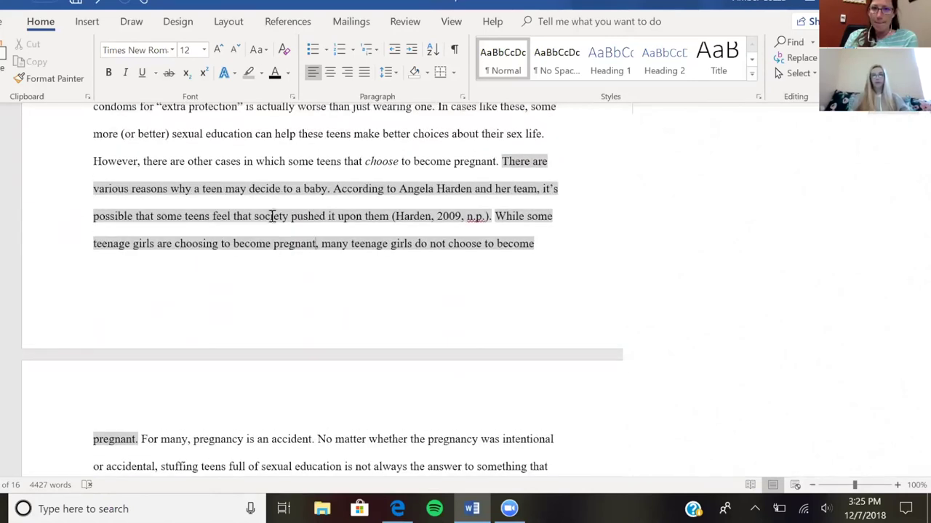
scroll(283, 216, "up", 4)
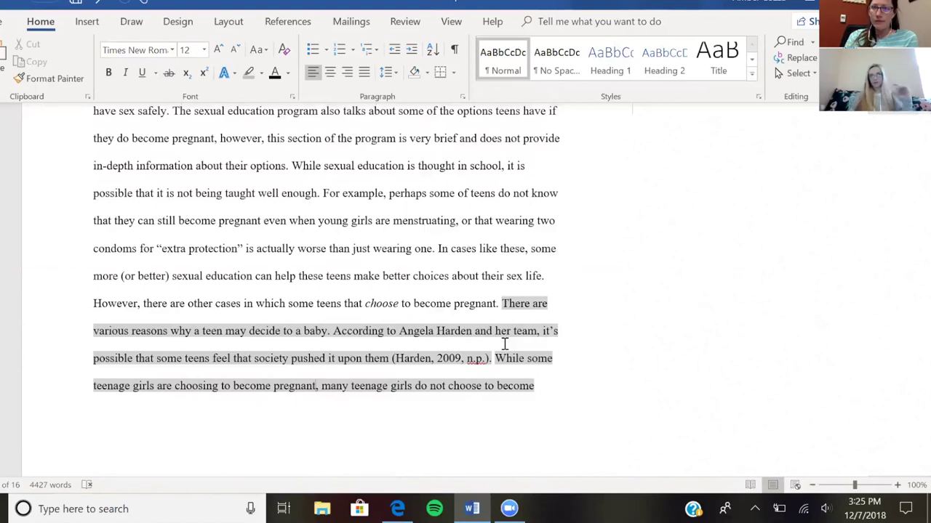
scroll(276, 275, "up", 1)
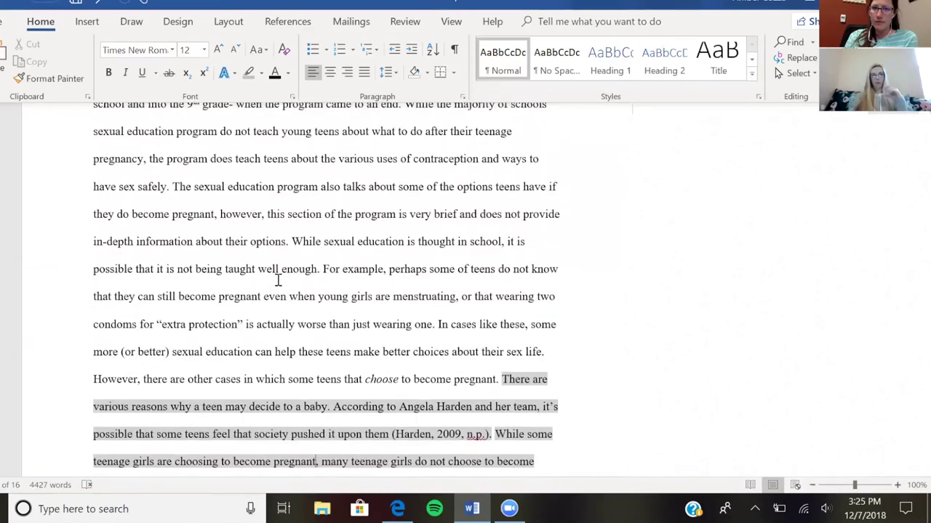
scroll(277, 280, "up", 1)
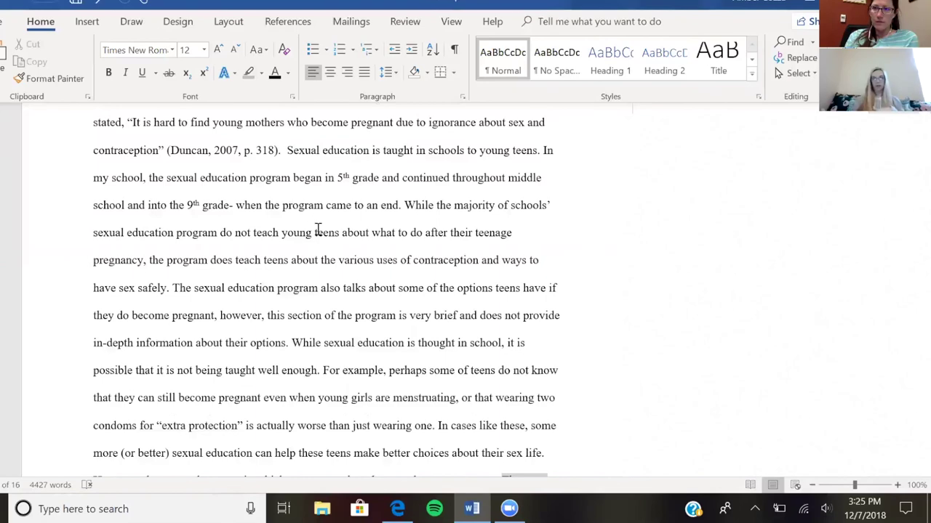
scroll(318, 229, "up", 1)
scroll(318, 229, "up", 4)
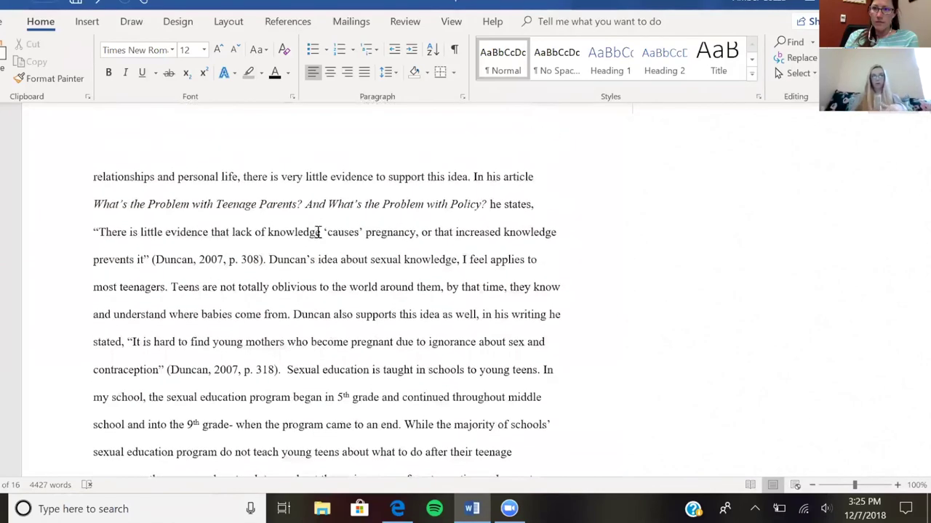